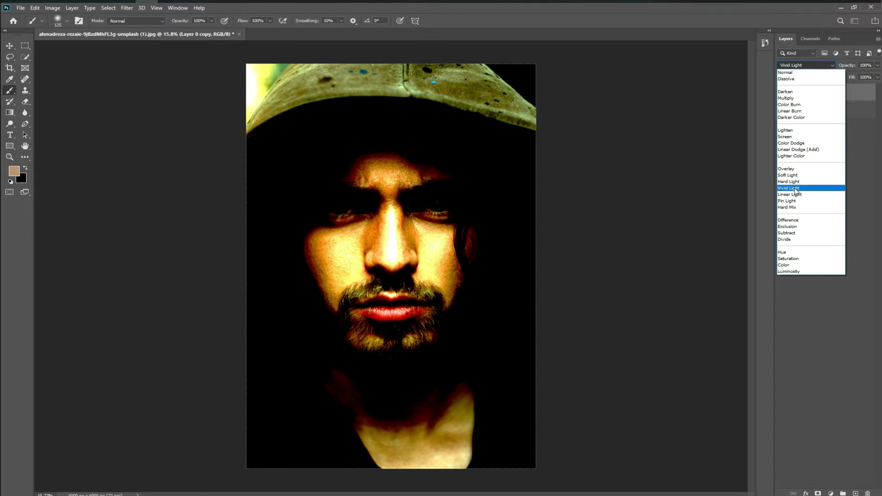
- Set the Layer 0 copy blend mode to Vivid Light and invert the layer's colours
{"action": "left_click", "coordinate": [796, 189]}
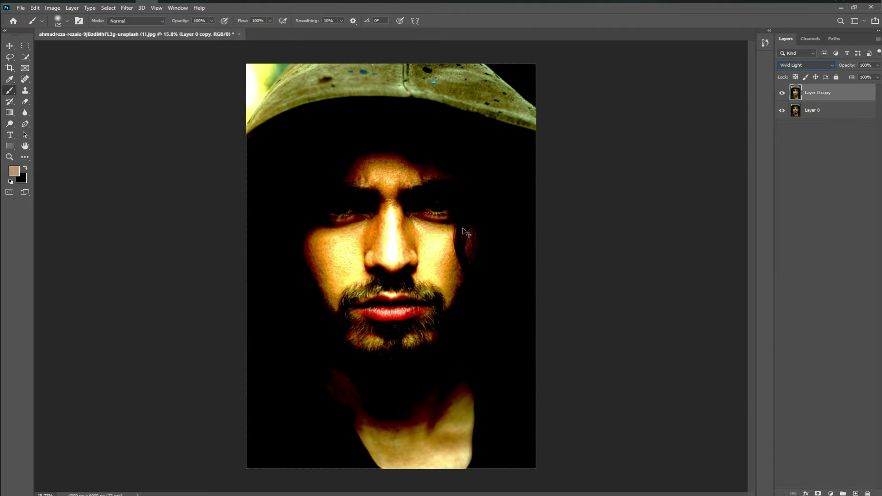
{"action": "key", "text": "ctrl+i"}
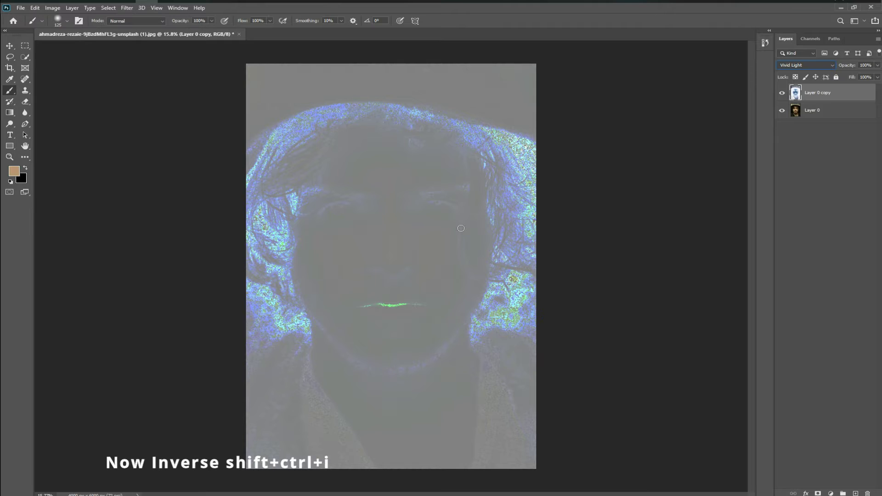
- Apply a High Pass filter with a radius of 29 pixels to Layer 0 copy
{"action": "left_click", "coordinate": [127, 8]}
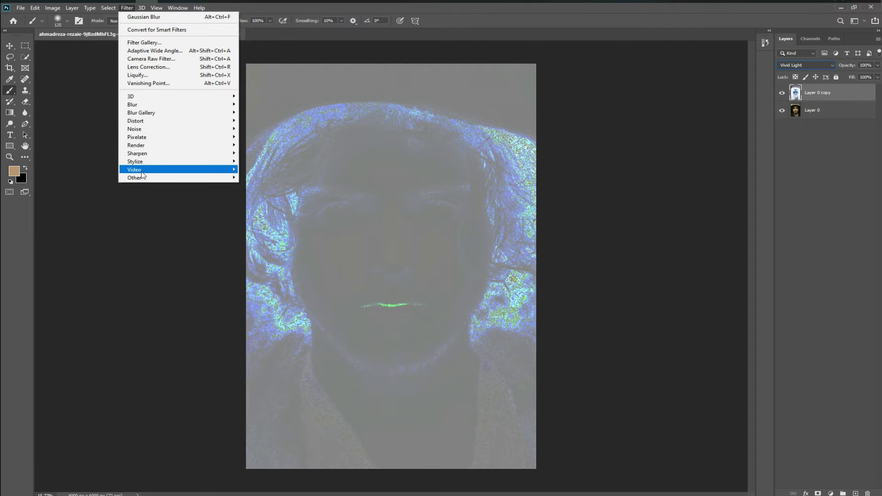
{"action": "mouse_move", "coordinate": [140, 178]}
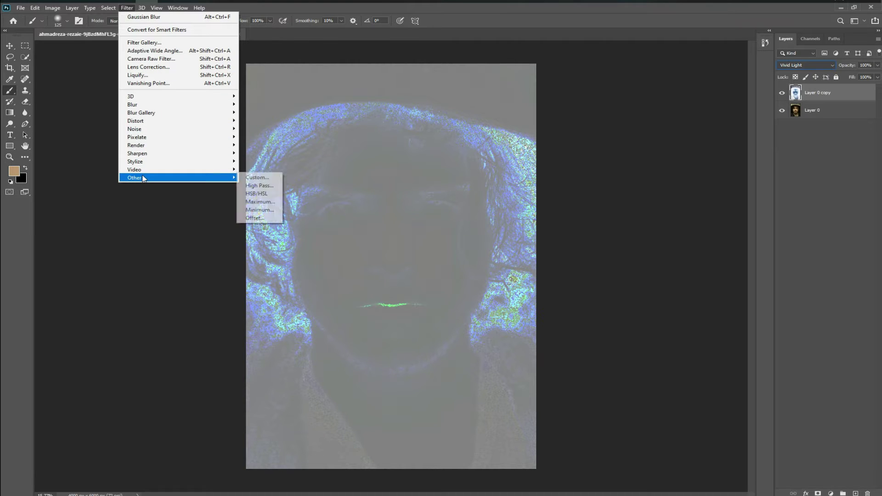
{"action": "left_click", "coordinate": [258, 186]}
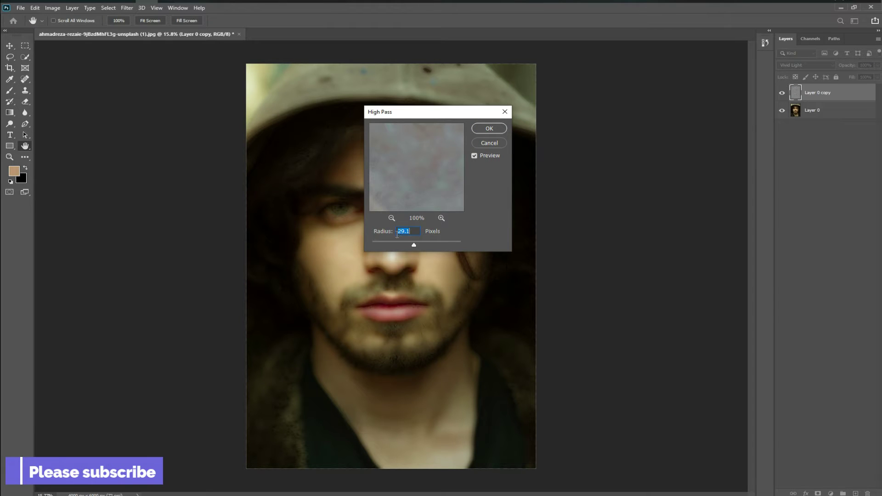
{"action": "left_click_drag", "start_coordinate": [412, 245], "coordinate": [415, 245]}
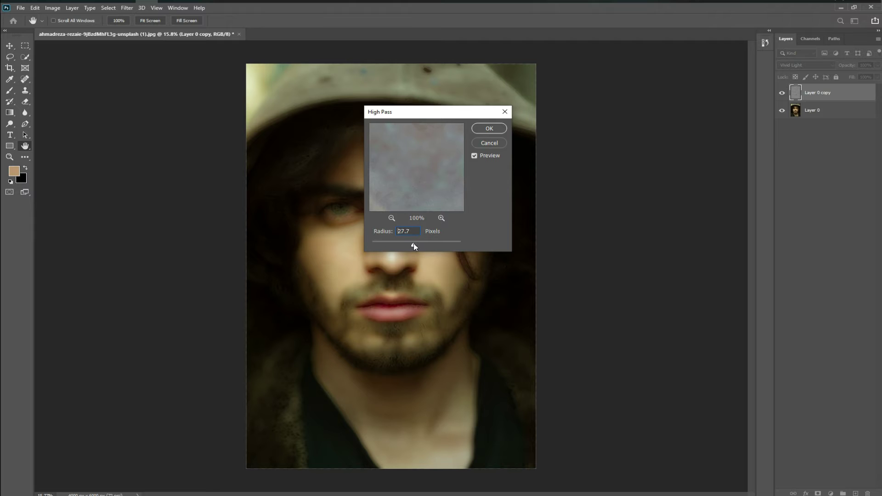
{"action": "left_click_drag", "start_coordinate": [412, 244], "coordinate": [417, 244]}
{"action": "type", "text": "29"}
{"action": "left_click", "coordinate": [490, 129]}
{"action": "key", "text": "b"}
{"action": "scroll", "coordinate": [417, 262], "scroll_direction": "up", "scroll_amount": 2}
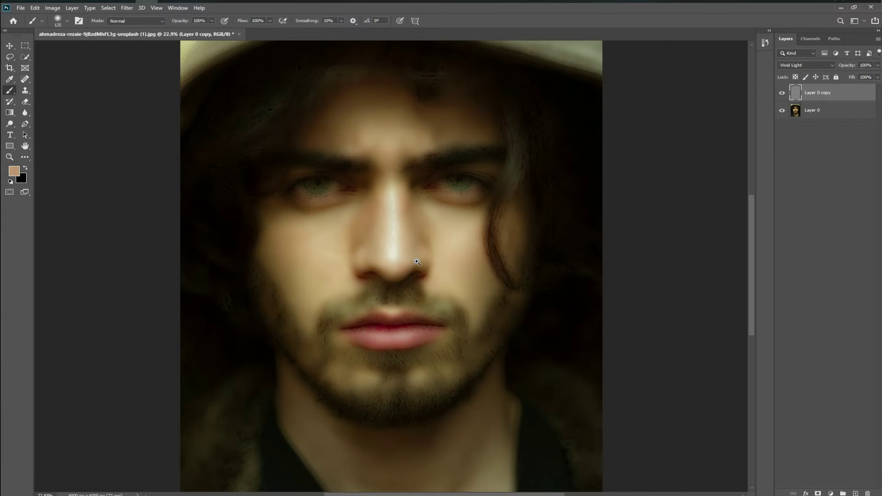
- Apply a Gaussian Blur with a radius of 0.5 pixels to Layer 0 copy
{"action": "left_click", "coordinate": [124, 9]}
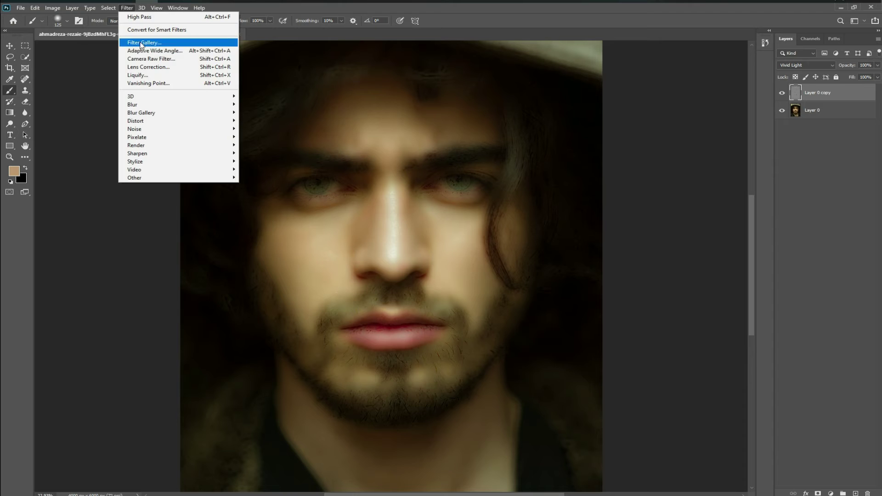
{"action": "mouse_move", "coordinate": [207, 105]}
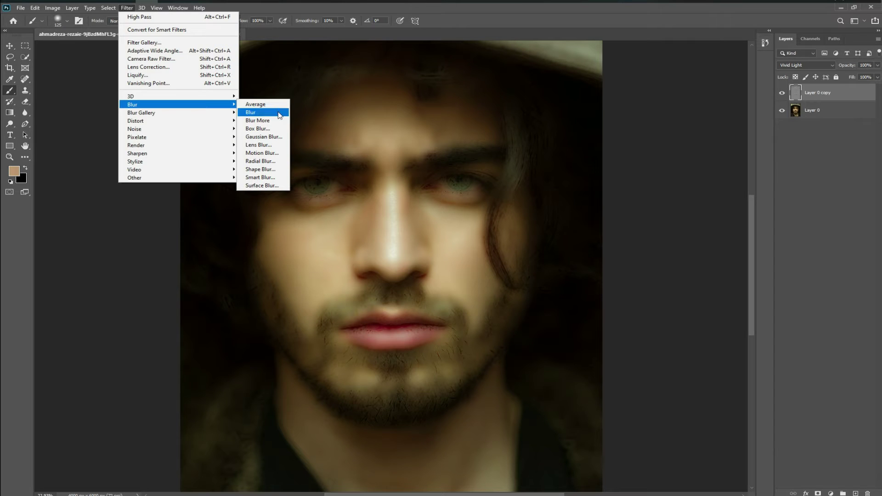
{"action": "left_click", "coordinate": [264, 137]}
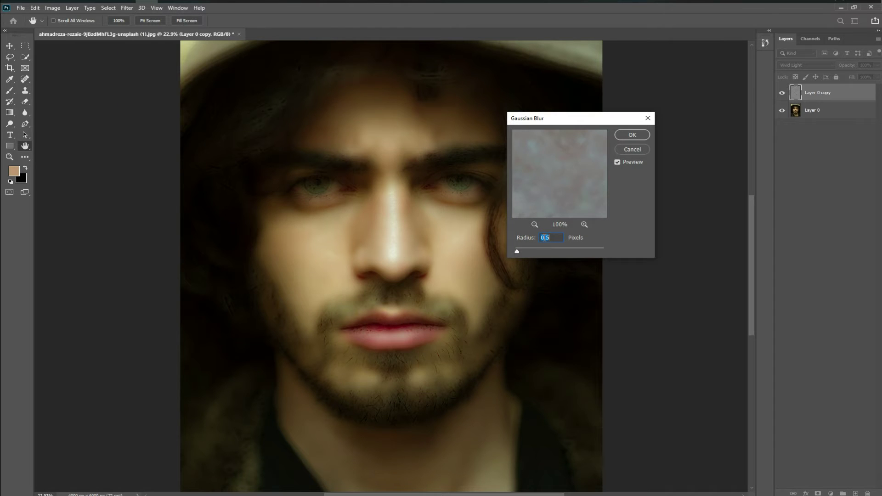
{"action": "left_click", "coordinate": [632, 135]}
{"action": "scroll", "coordinate": [425, 255], "scroll_direction": "up", "scroll_amount": 2}
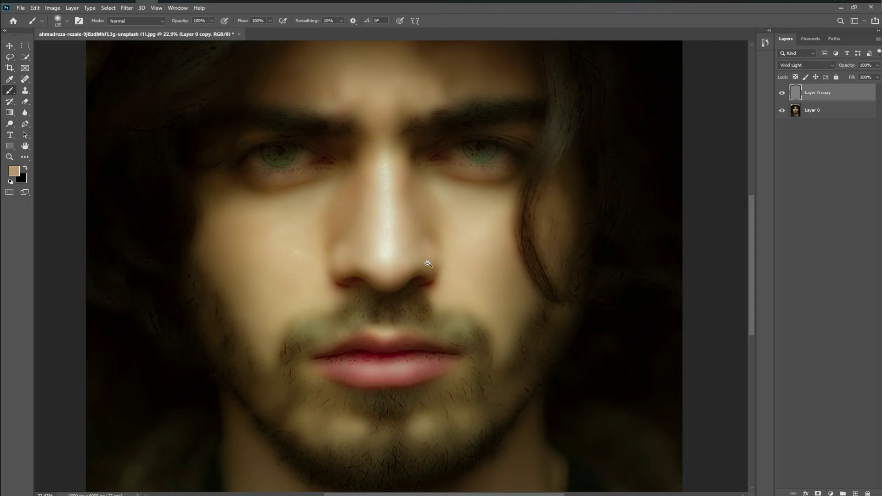
{"action": "scroll", "coordinate": [428, 263], "scroll_direction": "down", "scroll_amount": 3}
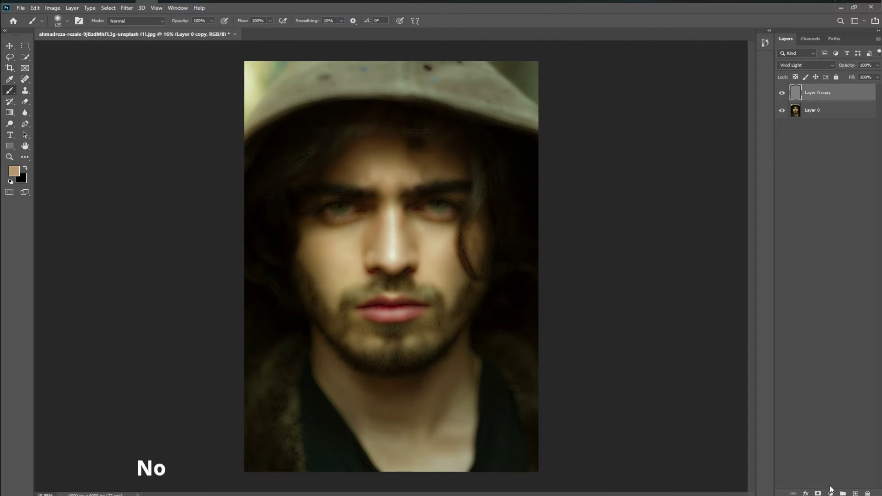
- Add a black layer mask to Layer 0 copy and ready the Brush tool with white as the foreground colour
{"action": "left_click", "coordinate": [818, 493], "text": "alt"}
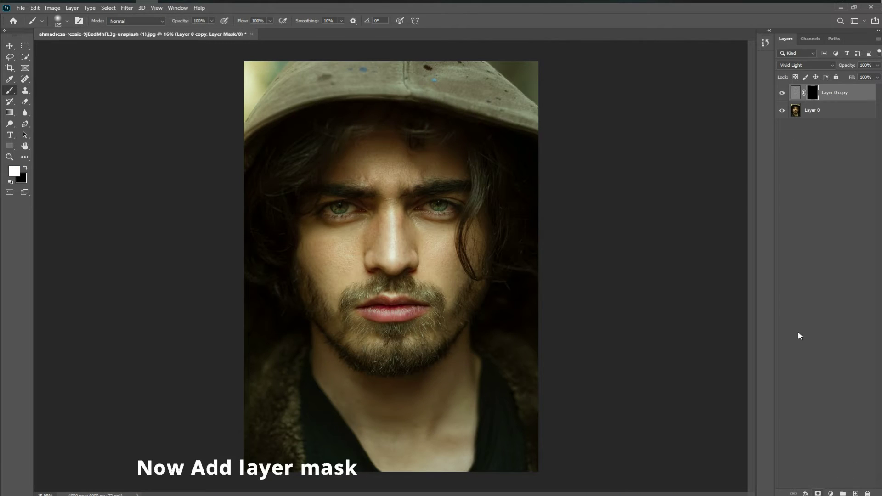
{"action": "left_click", "coordinate": [26, 169]}
{"action": "left_click", "coordinate": [25, 169]}
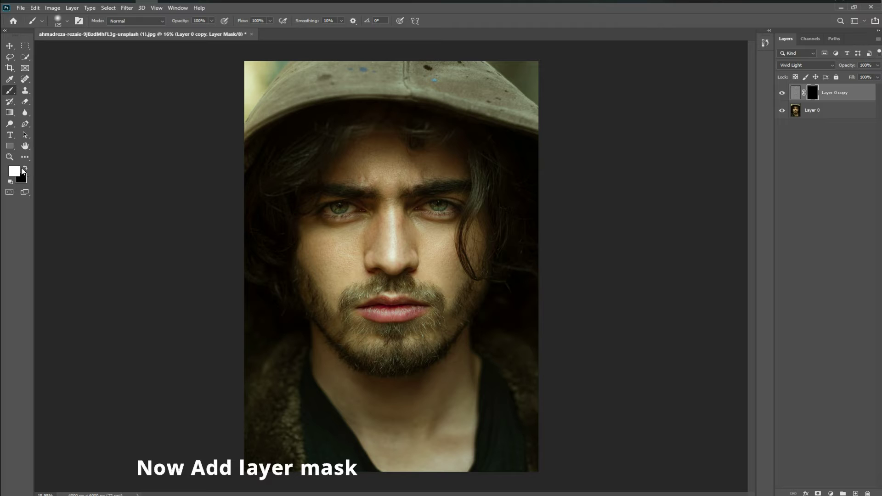
{"action": "right_click", "coordinate": [6, 89]}
{"action": "left_click", "coordinate": [55, 91]}
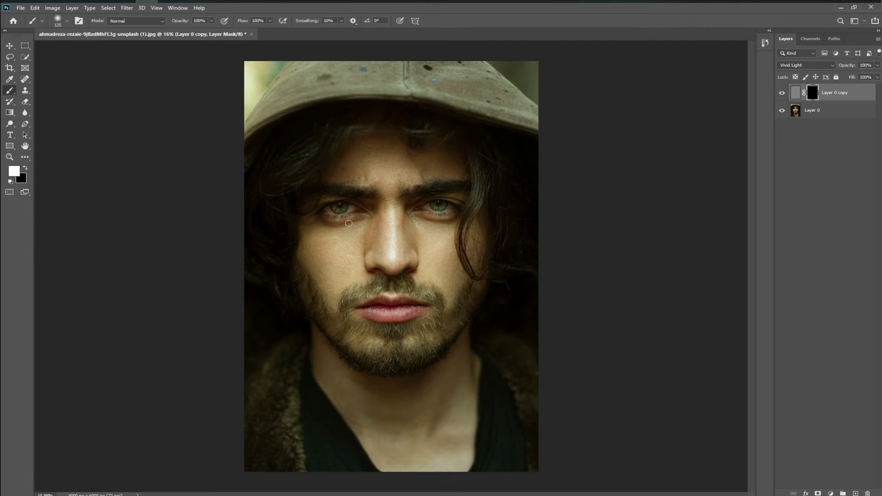
- Paint white on the mask over the cheek on the image's left side with a brush of about 200 pixels
{"action": "scroll", "coordinate": [349, 223], "scroll_direction": "up", "scroll_amount": 3}
{"action": "left_click_drag", "start_coordinate": [390, 183], "coordinate": [407, 128]}
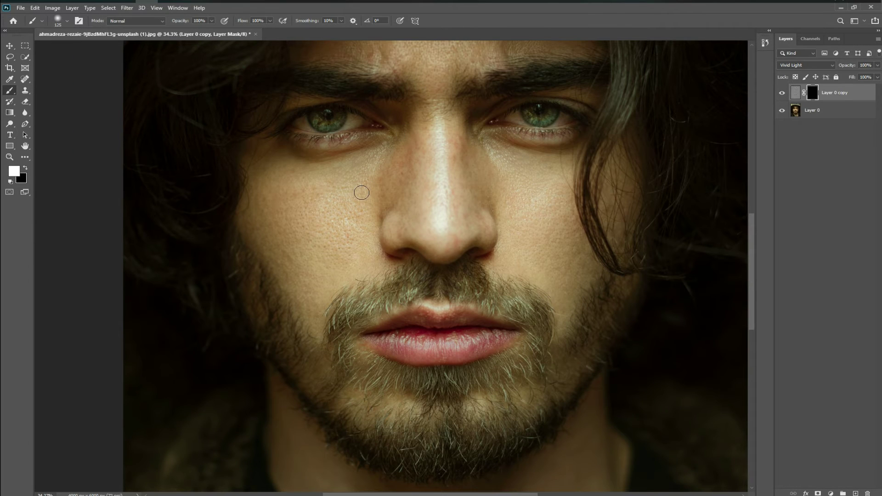
{"action": "left_click", "coordinate": [813, 94], "text": "alt"}
{"action": "left_click", "coordinate": [813, 93], "text": "alt"}
{"action": "key", "text": "bracketright"}
{"action": "key", "text": "bracketright"}
{"action": "key", "text": "bracketright"}
{"action": "mouse_move", "coordinate": [292, 193]}
{"action": "left_mouse_down"}
{"action": "mouse_move", "coordinate": [331, 191]}
{"action": "mouse_move", "coordinate": [311, 199]}
{"action": "mouse_move", "coordinate": [281, 186]}
{"action": "left_mouse_up"}
{"action": "scroll", "coordinate": [302, 229], "scroll_direction": "down", "scroll_amount": 1}
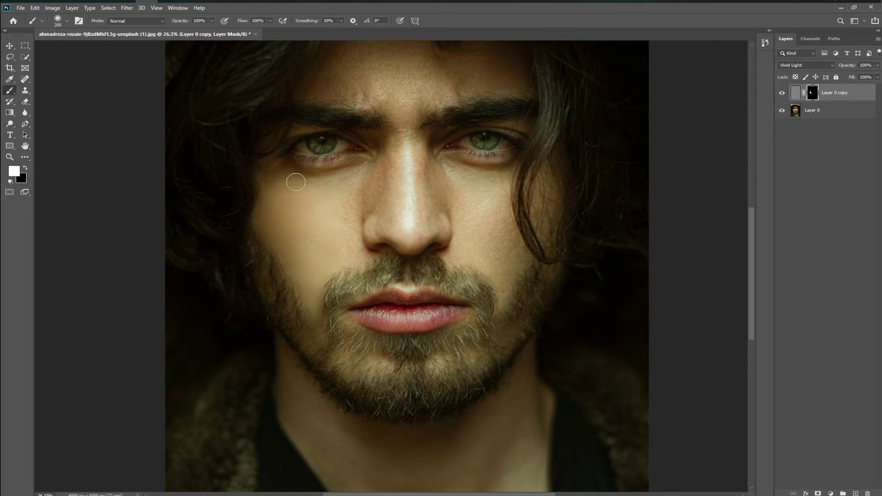
- Smooth the skin below the eye on the image's left side by painting white on the mask, adjusting the brush size
{"action": "key", "text": "bracketleft"}
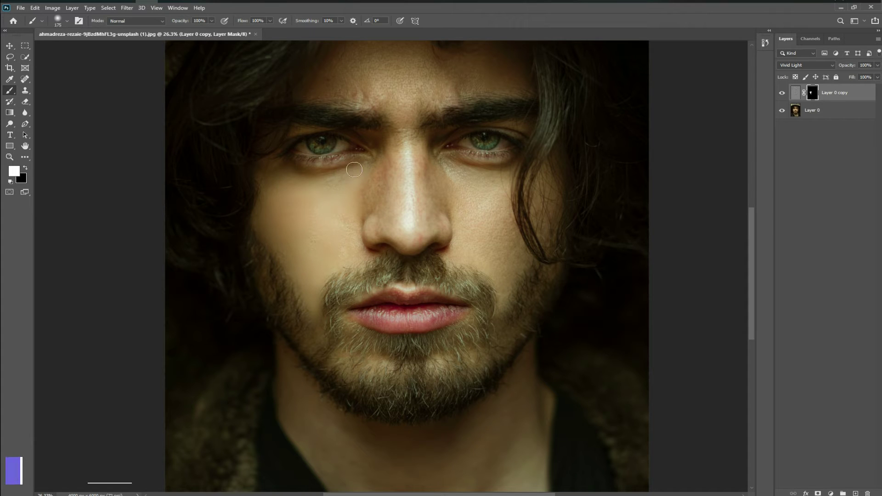
{"action": "key", "text": "bracketleft"}
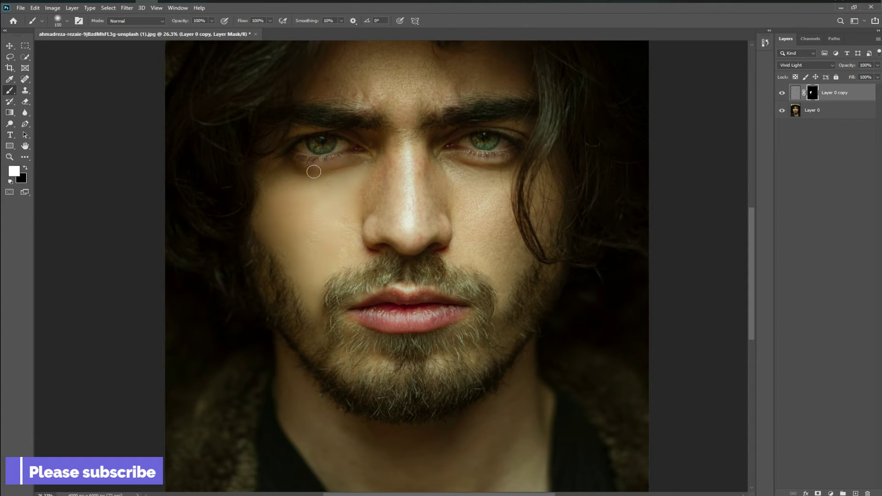
{"action": "key", "text": "bracketright"}
{"action": "key", "text": "bracketright"}
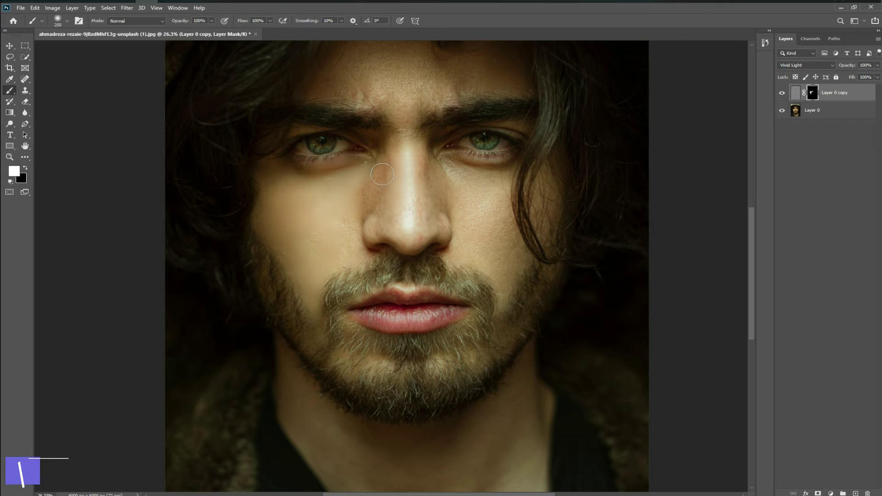
- Paint white on the mask over the nose and the cheek on the image's right side to smooth the skin
{"action": "key", "text": "bracketleft"}
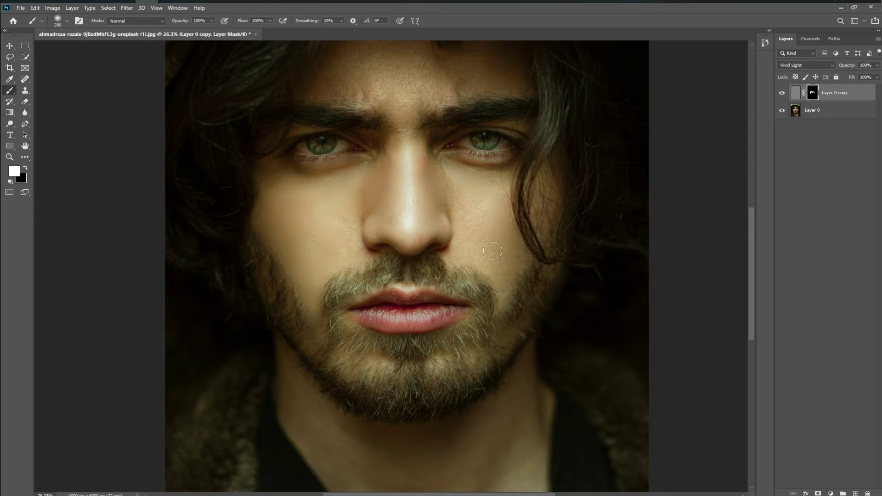
{"action": "key", "text": "bracketright"}
{"action": "key", "text": "bracketleft"}
{"action": "key", "text": "bracketleft"}
{"action": "key", "text": "bracketleft"}
{"action": "key", "text": "bracketleft"}
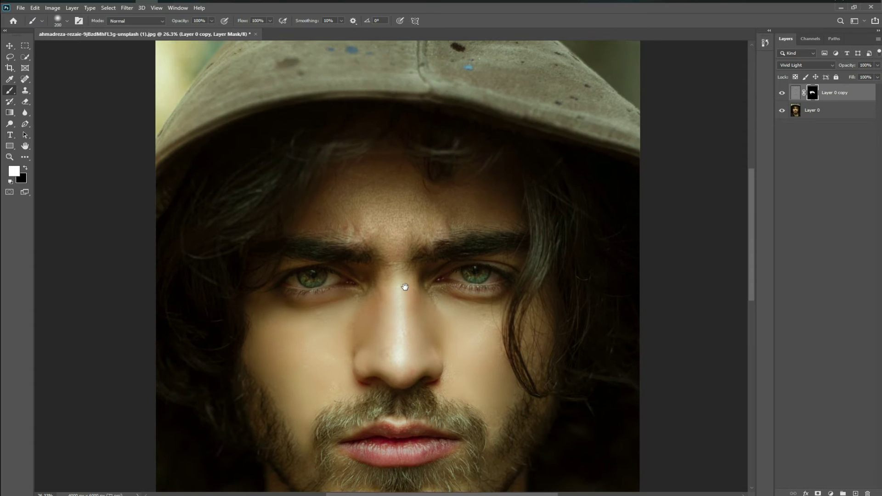
- Paint white on the mask over the middle of the forehead with a brush of about 300 pixels
{"action": "scroll", "coordinate": [384, 269], "scroll_direction": "up", "scroll_amount": 5}
{"action": "key", "text": "bracketright"}
{"action": "key", "text": "bracketright"}
{"action": "key", "text": "bracketright"}
{"action": "mouse_move", "coordinate": [396, 197]}
{"action": "left_mouse_down"}
{"action": "mouse_move", "coordinate": [409, 211]}
{"action": "mouse_move", "coordinate": [376, 204]}
{"action": "left_mouse_up"}
{"action": "key", "text": "bracketleft"}
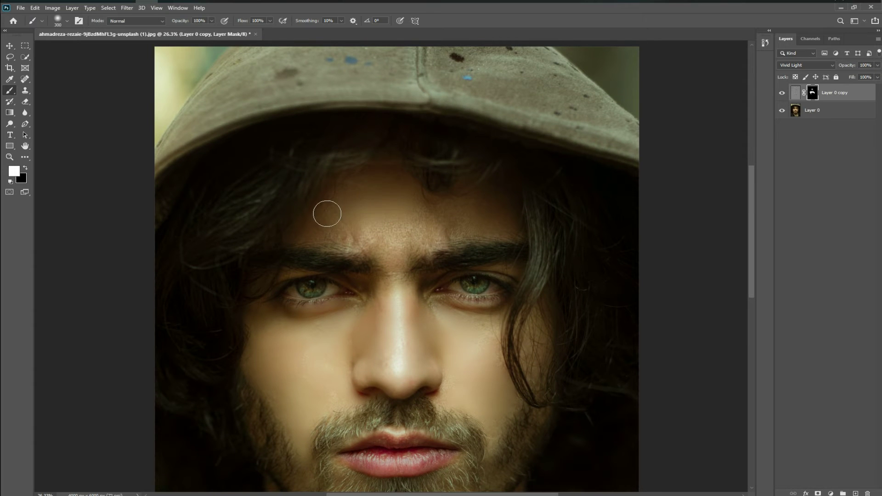
- Smooth the rest of the forehead and the skin between the eyebrows on the mask, reducing the brush to about 150 pixels
{"action": "key", "text": "bracketleft"}
{"action": "key", "text": "bracketright"}
{"action": "key", "text": "bracketleft"}
{"action": "key", "text": "bracketleft"}
{"action": "key", "text": "bracketright"}
{"action": "key", "text": "bracketleft"}
{"action": "key", "text": "bracketleft"}
{"action": "key", "text": "bracketleft"}
{"action": "key", "text": "bracketright"}
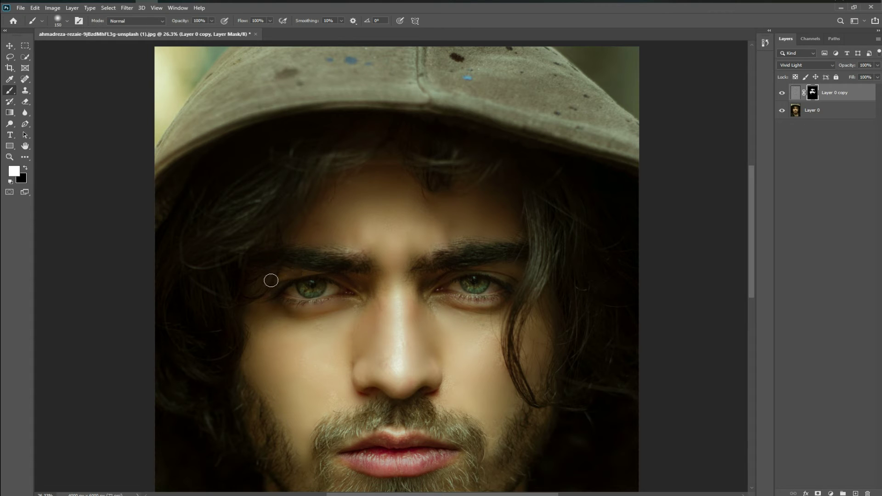
- Refine the mask around the nose bridge and the under-eye skin with white brush strokes of about 125 to 150 pixels
{"action": "scroll", "coordinate": [370, 315], "scroll_direction": "up", "scroll_amount": 4}
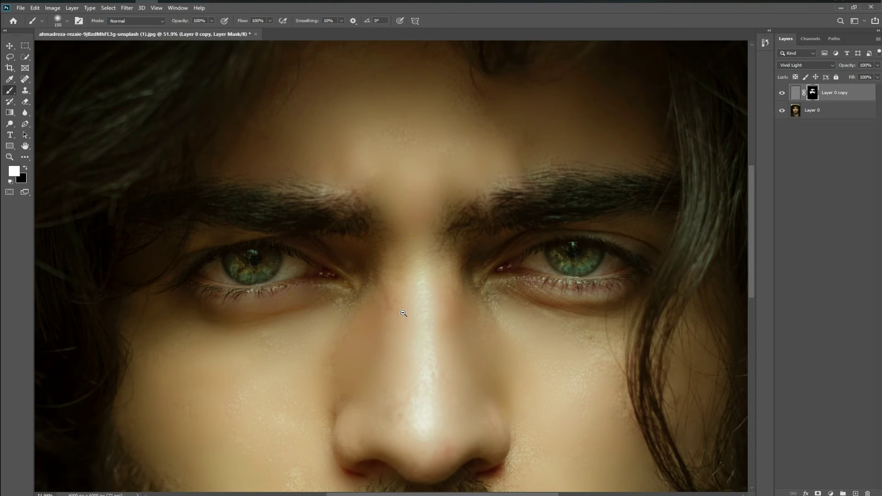
{"action": "key", "text": "bracketleft"}
{"action": "key", "text": "bracketleft"}
{"action": "key", "text": "bracketleft"}
{"action": "key", "text": "bracketleft"}
{"action": "key", "text": "bracketright"}
{"action": "left_click_drag", "start_coordinate": [416, 338], "coordinate": [207, 216]}
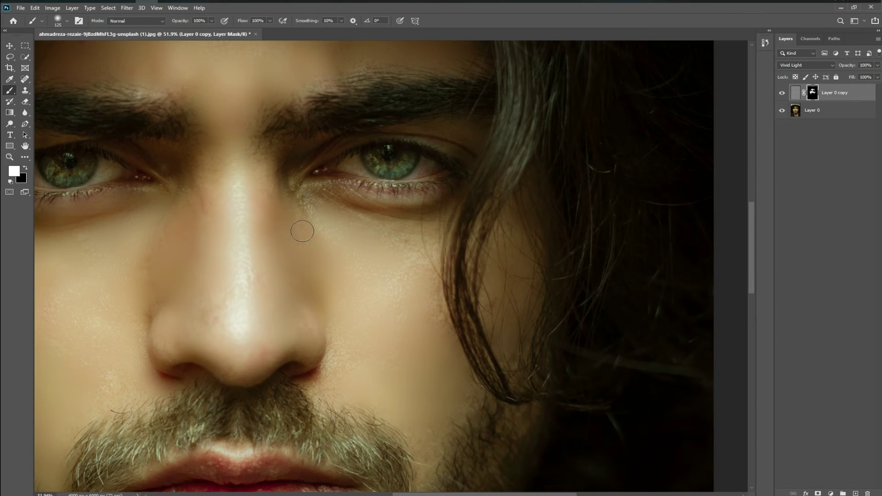
{"action": "key", "text": "bracketright"}
{"action": "left_click_drag", "start_coordinate": [312, 222], "coordinate": [292, 183]}
{"action": "mouse_move", "coordinate": [354, 207]}
{"action": "left_mouse_down"}
{"action": "mouse_move", "coordinate": [451, 206]}
{"action": "mouse_move", "coordinate": [381, 225]}
{"action": "mouse_move", "coordinate": [429, 235]}
{"action": "mouse_move", "coordinate": [420, 240]}
{"action": "mouse_move", "coordinate": [430, 332]}
{"action": "left_mouse_up"}
{"action": "mouse_move", "coordinate": [389, 309]}
{"action": "left_mouse_down"}
{"action": "mouse_move", "coordinate": [352, 325]}
{"action": "mouse_move", "coordinate": [427, 194]}
{"action": "left_mouse_up"}
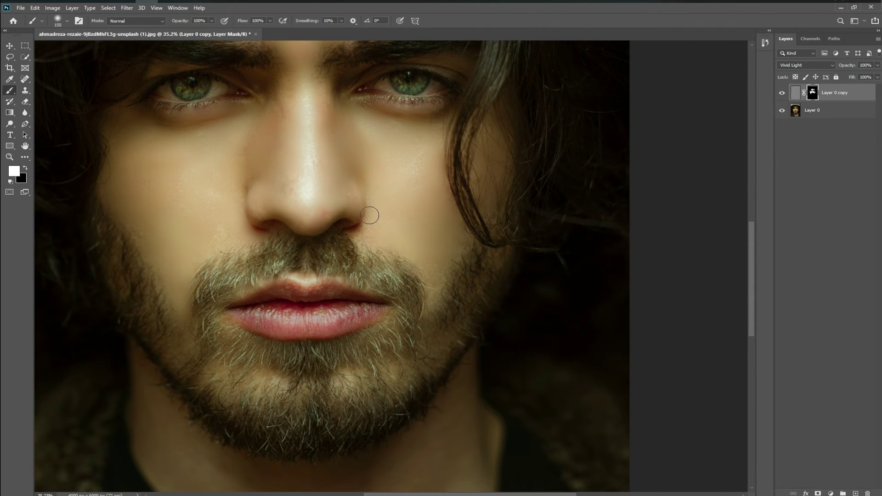
- Smooth the remaining skin beside the nose and above the upper lip on the mask, reducing the brush to about 125 pixels
{"action": "key", "text": "bracketright"}
{"action": "key", "text": "bracketright"}
{"action": "key", "text": "bracketleft"}
{"action": "key", "text": "bracketleft"}
{"action": "key", "text": "bracketleft"}
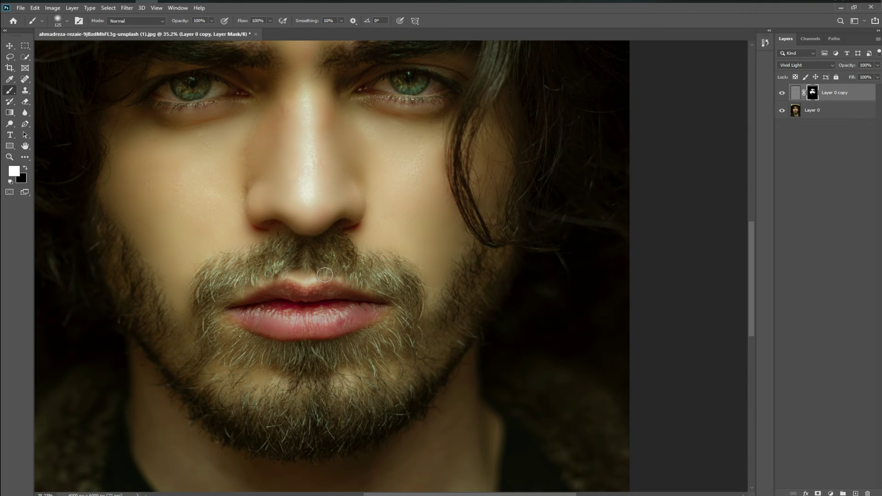
{"action": "left_click_drag", "start_coordinate": [293, 270], "coordinate": [254, 258]}
- Paint white on the mask over the neck and upper chest with a brush of about 300 pixels
{"action": "mouse_move", "coordinate": [361, 361]}
{"action": "left_mouse_down"}
{"action": "mouse_move", "coordinate": [394, 326]}
{"action": "mouse_move", "coordinate": [359, 187]}
{"action": "left_mouse_up"}
{"action": "key", "text": "bracketright"}
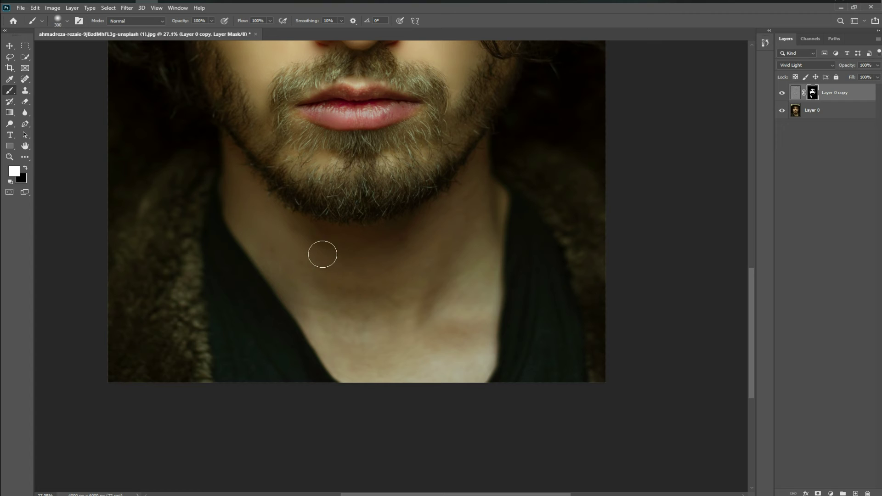
{"action": "key", "text": "bracketright"}
{"action": "mouse_move", "coordinate": [427, 307]}
{"action": "left_mouse_down"}
{"action": "mouse_move", "coordinate": [366, 331]}
{"action": "mouse_move", "coordinate": [375, 261]}
{"action": "mouse_move", "coordinate": [398, 255]}
{"action": "left_mouse_up"}
{"action": "key", "text": "bracketleft"}
{"action": "key", "text": "bracketleft"}
{"action": "key", "text": "bracketleft"}
{"action": "key", "text": "bracketleft"}
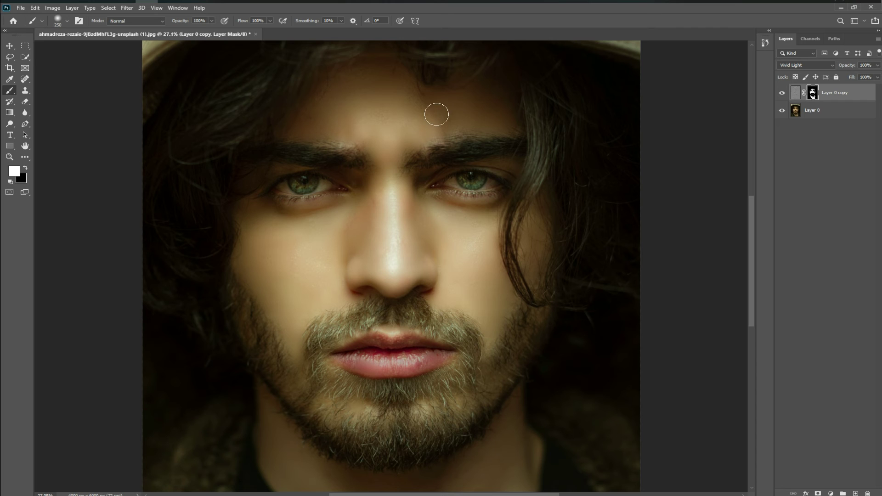
- Touch up the mask over the forehead with a resized white brush
{"action": "key", "text": "bracketright"}
{"action": "key", "text": "bracketright"}
{"action": "key", "text": "bracketright"}
{"action": "key", "text": "bracketright"}
- Hide Layer 0 copy and examine the original facial skin up close
{"action": "left_click", "coordinate": [782, 93]}
{"action": "left_click_drag", "start_coordinate": [394, 261], "coordinate": [583, 192]}
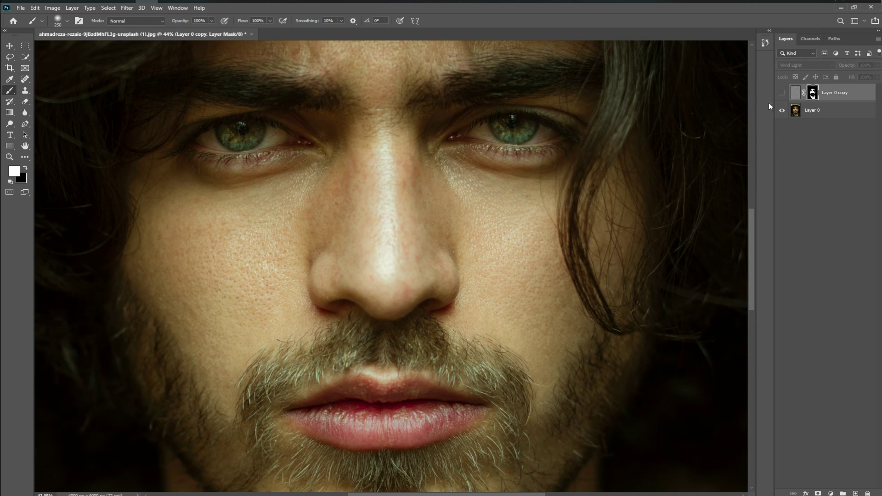
{"action": "mouse_move", "coordinate": [444, 265]}
{"action": "left_mouse_down"}
{"action": "mouse_move", "coordinate": [392, 266]}
{"action": "mouse_move", "coordinate": [429, 261]}
{"action": "left_mouse_up"}
- Select Layer 0 and make Layer 0 copy visible again
{"action": "left_click", "coordinate": [805, 114]}
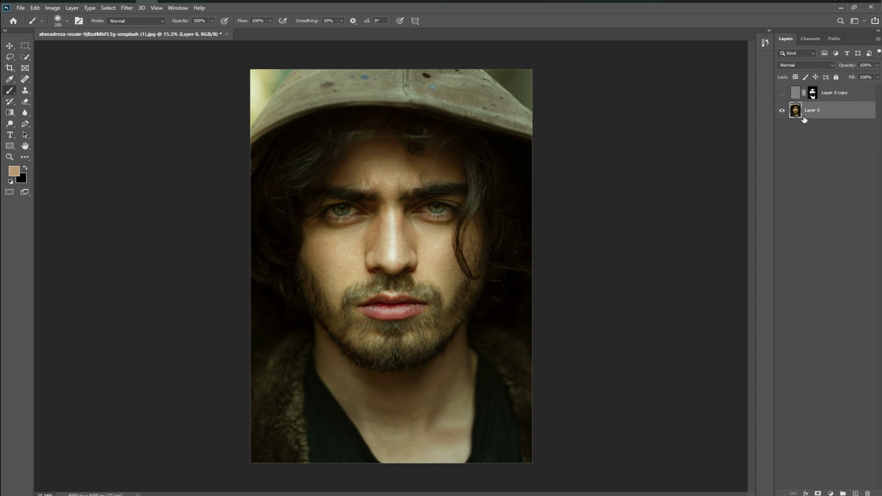
{"action": "key", "text": "ctrl+plus"}
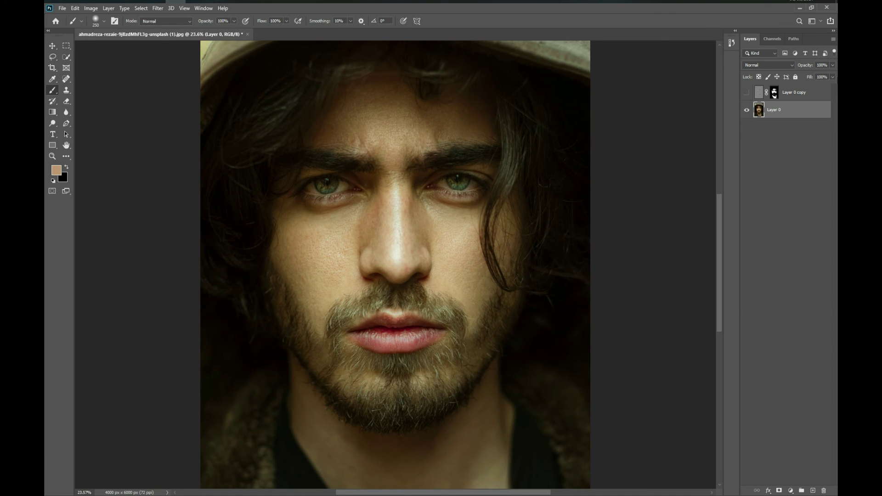
{"action": "left_click", "coordinate": [747, 92]}
- Warm Layer 0 with a Color Balance adjustment shifted towards red and yellow
{"action": "left_click", "coordinate": [91, 8]}
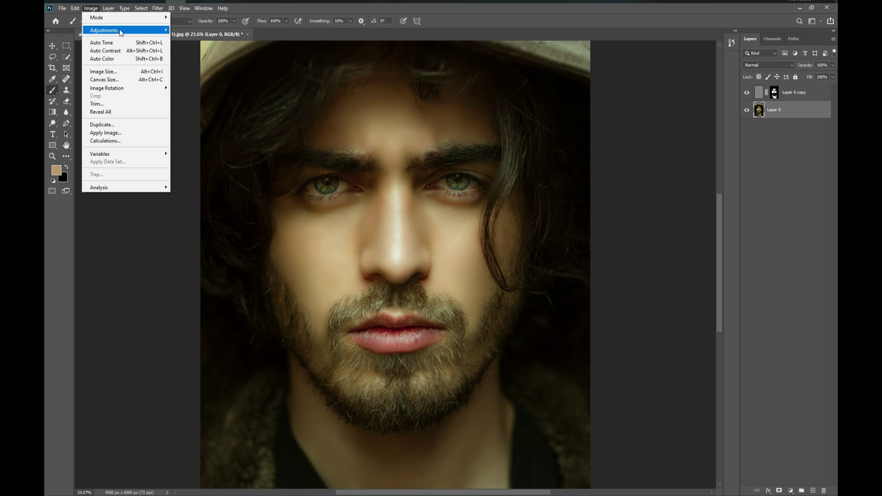
{"action": "mouse_move", "coordinate": [121, 30]}
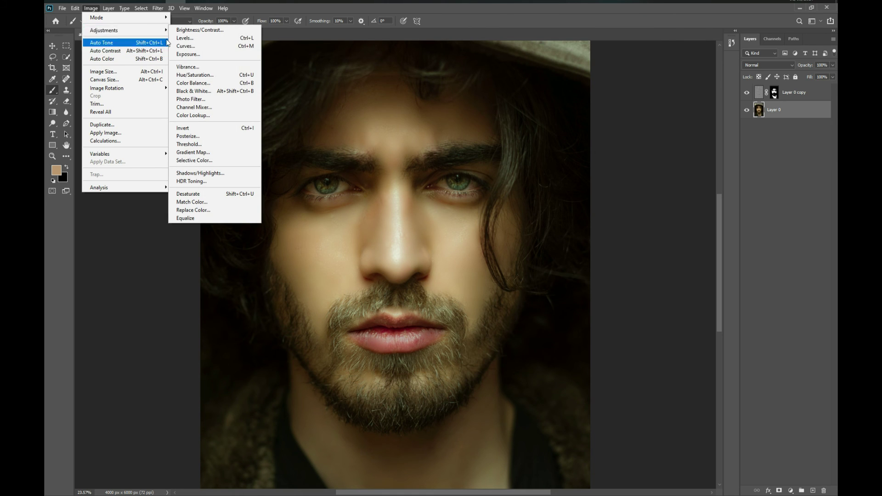
{"action": "left_click", "coordinate": [198, 83]}
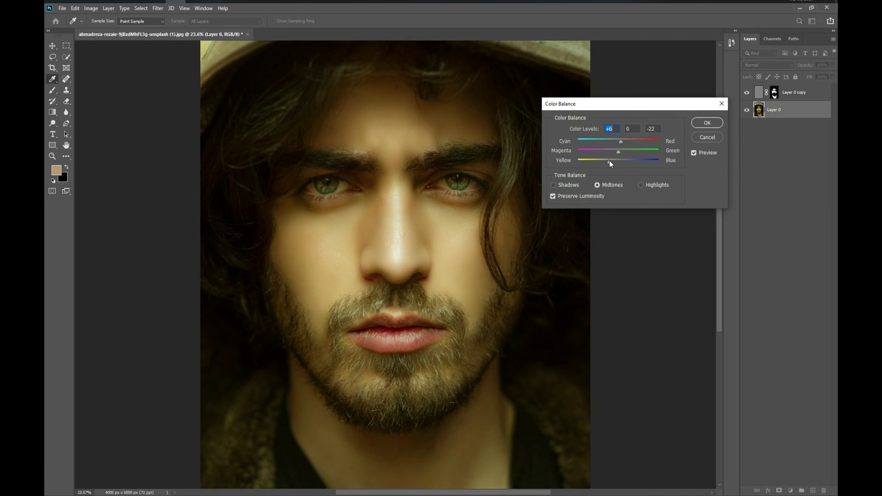
{"action": "key", "text": "Tab"}
{"action": "key", "text": "Tab"}
{"action": "key", "text": "Tab"}
{"action": "left_click_drag", "start_coordinate": [611, 162], "coordinate": [612, 161]}
{"action": "key", "text": "Tab"}
{"action": "left_click_drag", "start_coordinate": [613, 163], "coordinate": [616, 163]}
{"action": "key", "text": "shift+Tab"}
{"action": "key", "text": "shift+Tab"}
{"action": "left_click", "coordinate": [697, 125]}
- Compare the portrait with and without the smoothing by toggling the visibility of Layer 0 copy
{"action": "scroll", "coordinate": [409, 226], "scroll_direction": "down", "scroll_amount": 4}
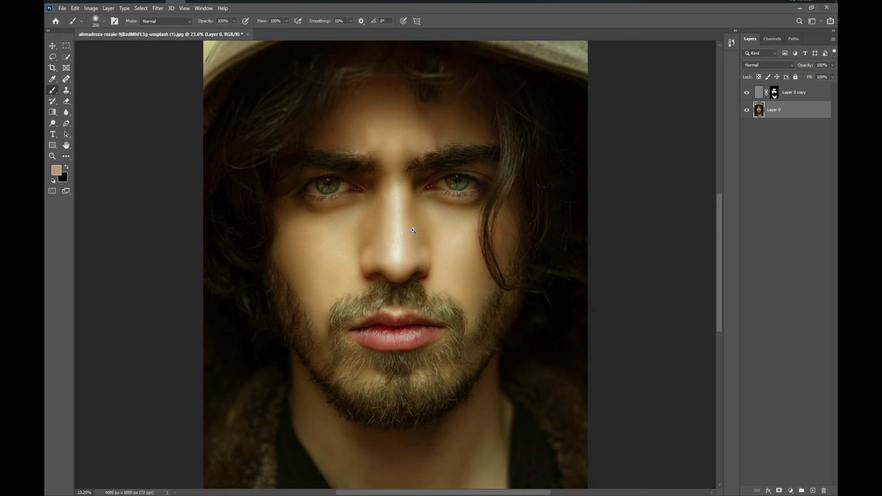
{"action": "left_click", "coordinate": [746, 93]}
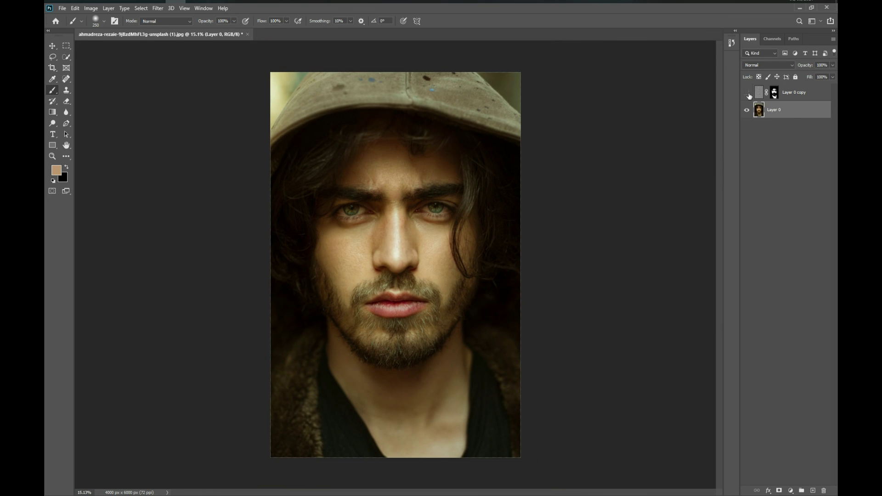
{"action": "scroll", "coordinate": [426, 246], "scroll_direction": "up", "scroll_amount": 3}
{"action": "left_click", "coordinate": [747, 92]}
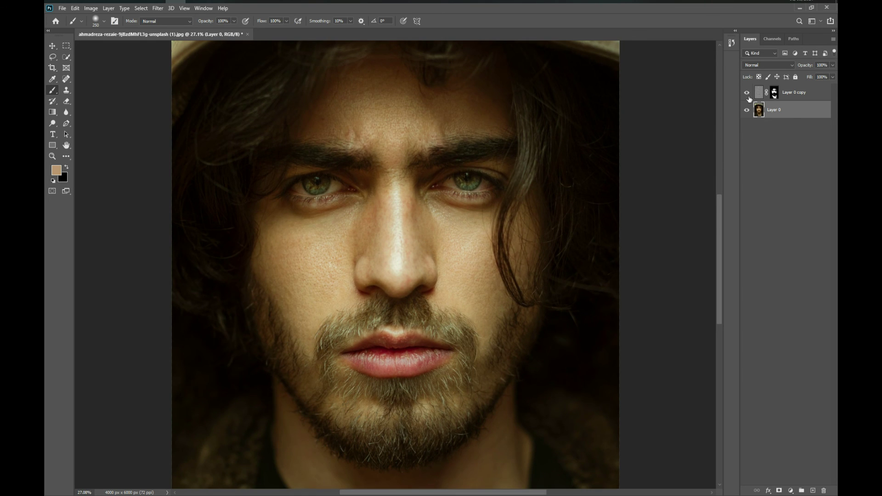
{"action": "scroll", "coordinate": [384, 270], "scroll_direction": "down", "scroll_amount": 3}
{"action": "scroll", "coordinate": [357, 282], "scroll_direction": "up", "scroll_amount": 4}
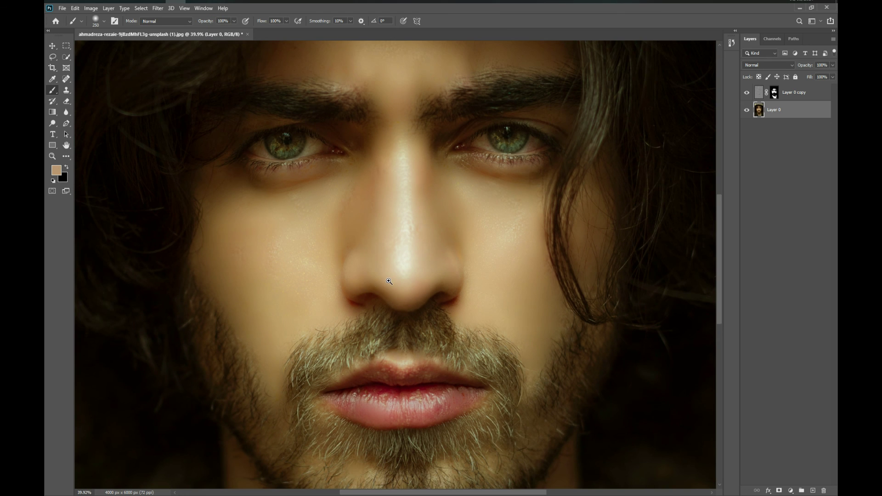